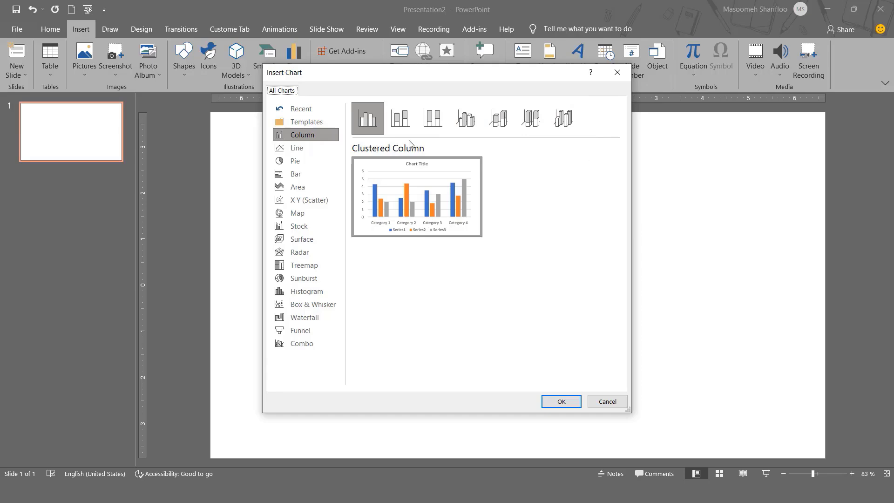
Step: Insert a clustered column chart on the slide and enlarge its data sheet window until all category rows show
{"action": "left_click", "coordinate": [559, 403]}
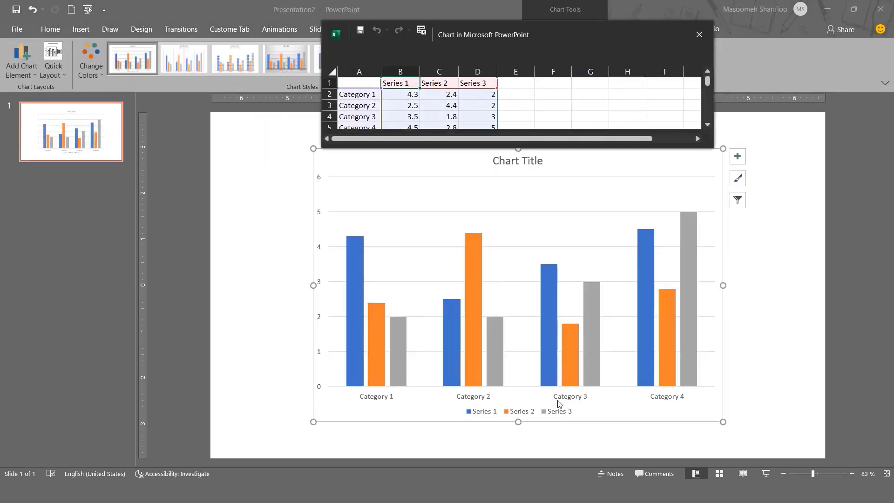
{"action": "left_click_drag", "start_coordinate": [711, 148], "coordinate": [727, 164]}
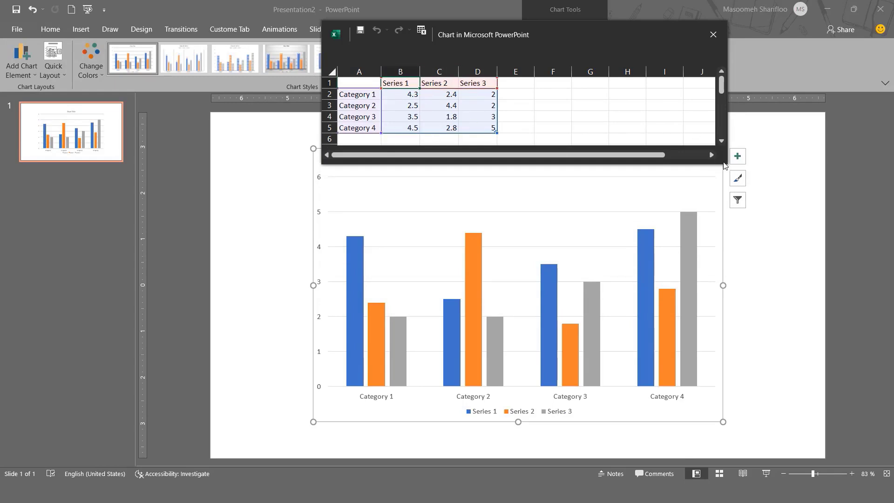
{"action": "left_click_drag", "start_coordinate": [728, 167], "coordinate": [740, 200]}
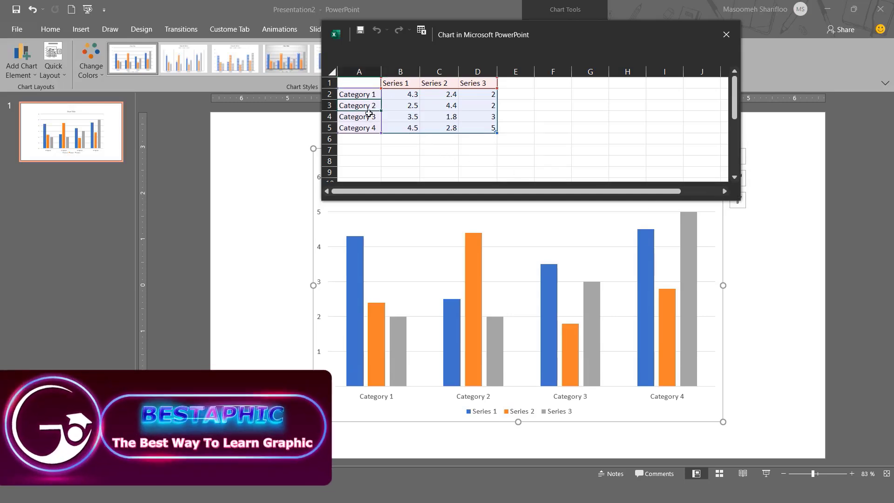
{"action": "left_click", "coordinate": [399, 73]}
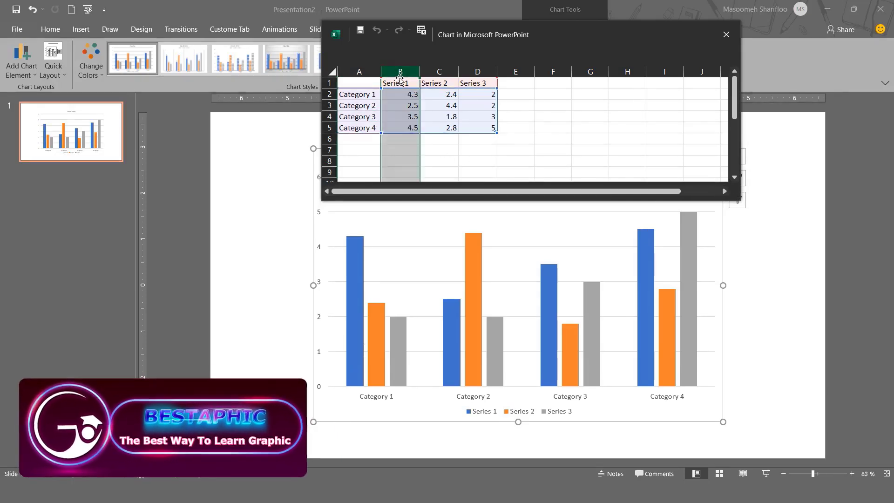
{"action": "left_click", "coordinate": [437, 72]}
{"action": "left_click", "coordinate": [475, 72]}
{"action": "left_click", "coordinate": [329, 94]}
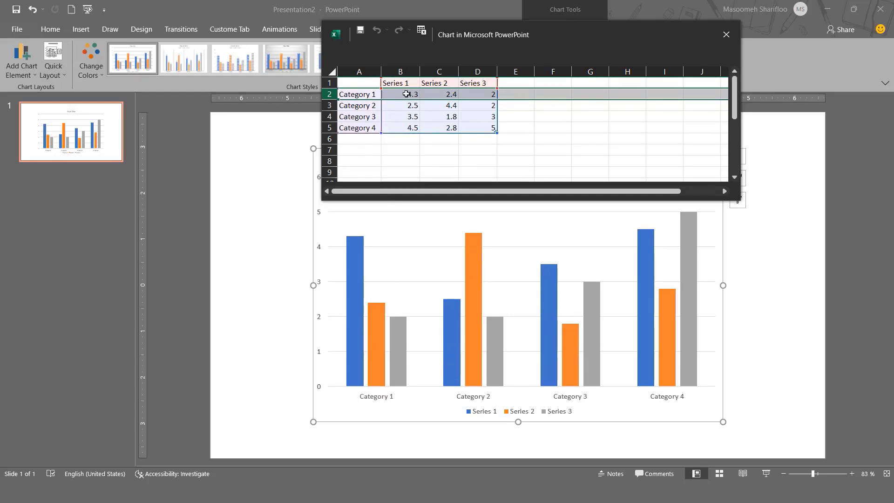
Step: Set the Series 1 value of Category 1 to 5 in the chart's data sheet
{"action": "left_click", "coordinate": [407, 94]}
{"action": "double_click", "coordinate": [407, 94]}
{"action": "type", "text": "5"}
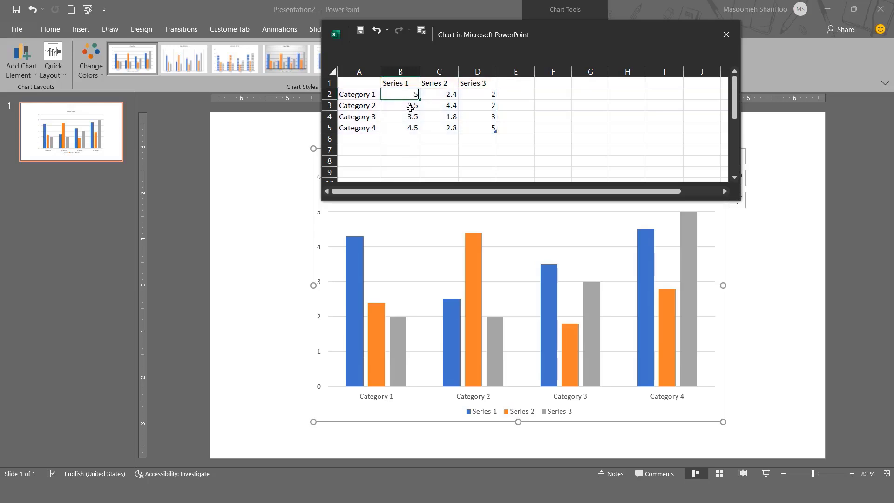
{"action": "left_click", "coordinate": [435, 95]}
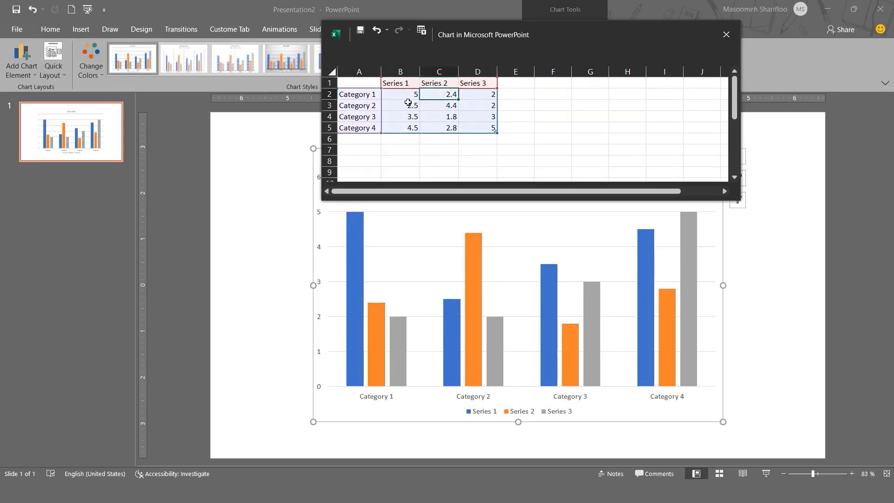
{"action": "left_click", "coordinate": [368, 85]}
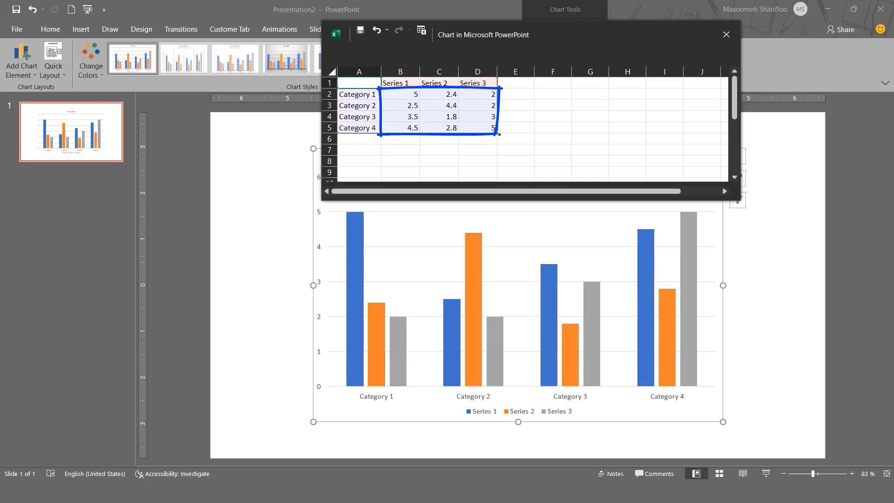
Step: Shrink the chart's data range so it covers only Category 1 and Category 2
{"action": "left_click_drag", "start_coordinate": [498, 134], "coordinate": [497, 116]}
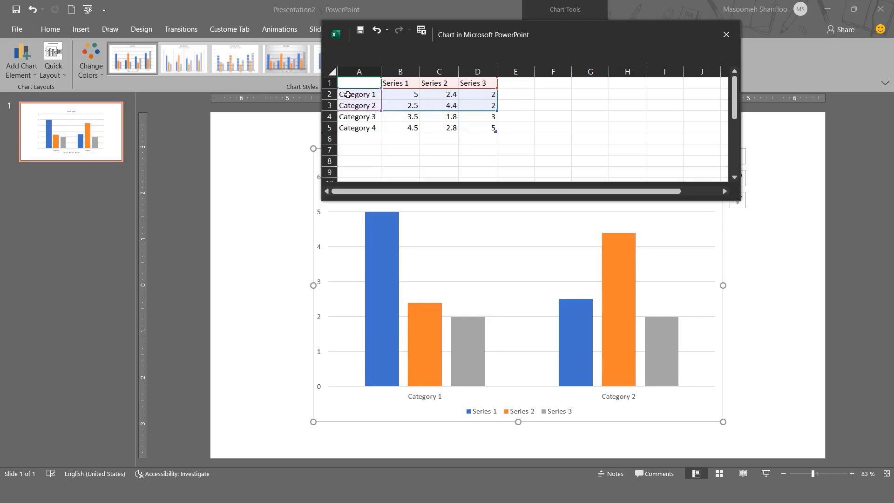
{"action": "left_click_drag", "start_coordinate": [362, 118], "coordinate": [363, 128]}
{"action": "left_click", "coordinate": [364, 128]}
{"action": "left_click", "coordinate": [329, 118]}
{"action": "left_click", "coordinate": [329, 128]}
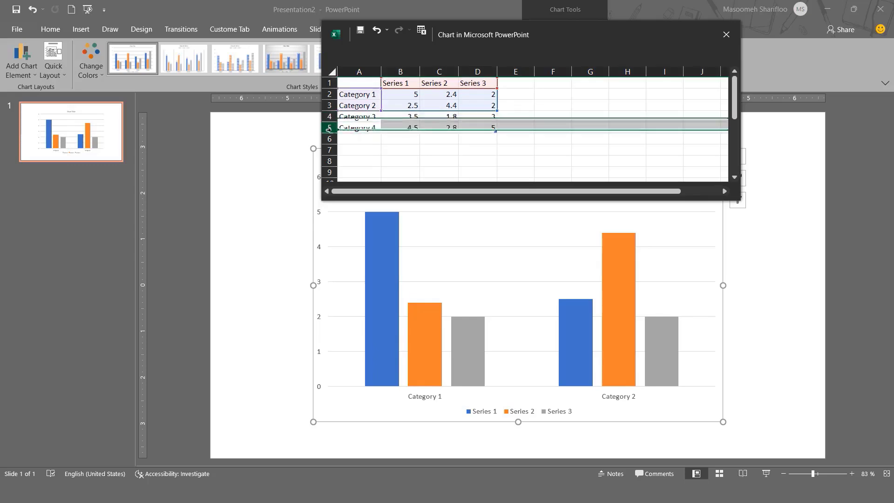
{"action": "left_click", "coordinate": [328, 116]}
{"action": "left_click", "coordinate": [443, 118]}
{"action": "left_click", "coordinate": [486, 135]}
{"action": "left_click", "coordinate": [437, 131]}
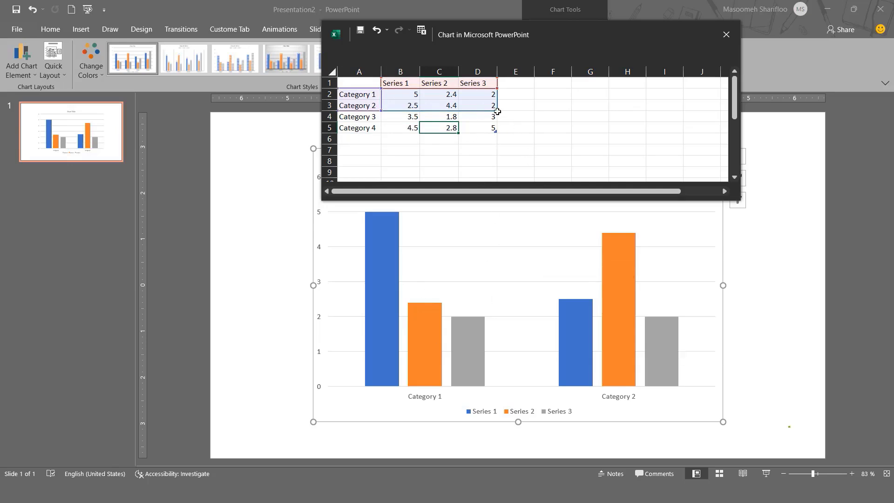
Step: Extend the chart's data range to column E and row 6, naming the added column New Series and the added row New Category
{"action": "left_click_drag", "start_coordinate": [496, 116], "coordinate": [528, 142]}
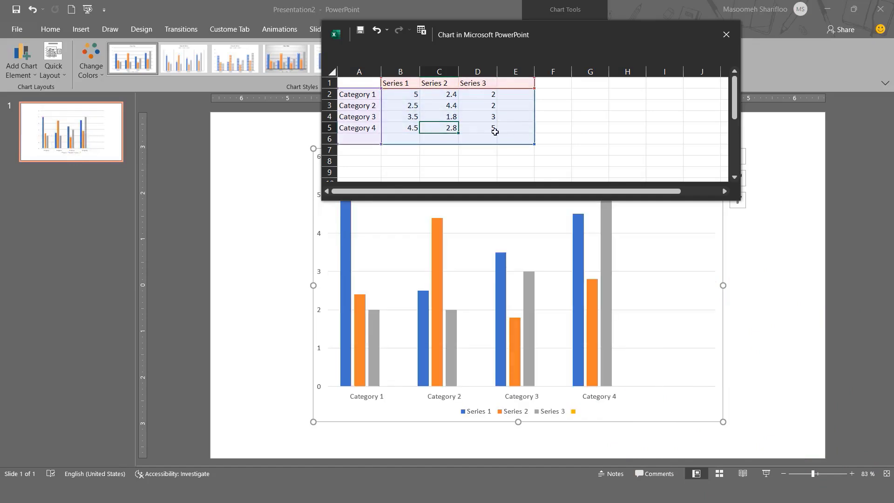
{"action": "left_click", "coordinate": [508, 83]}
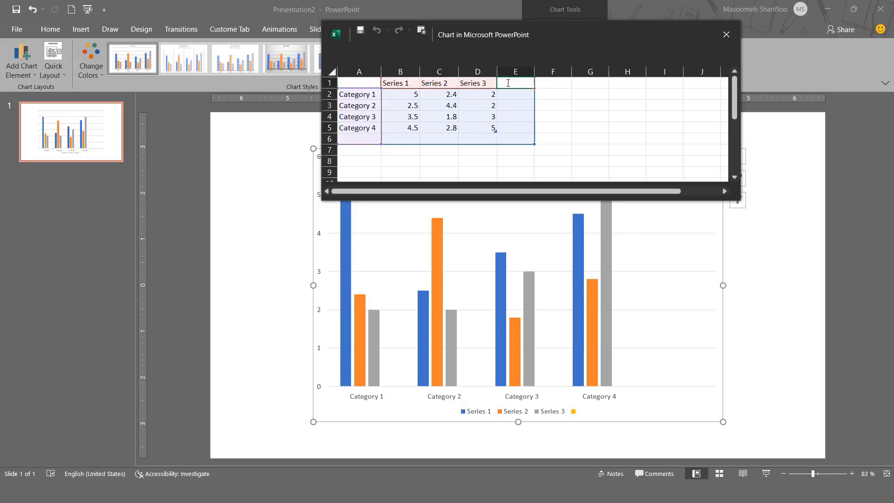
{"action": "type", "text": "New Series"}
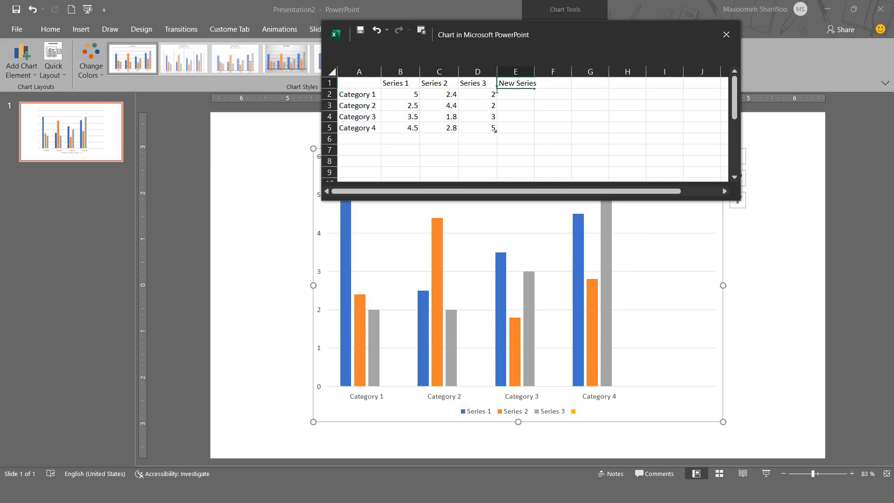
{"action": "left_click", "coordinate": [361, 138]}
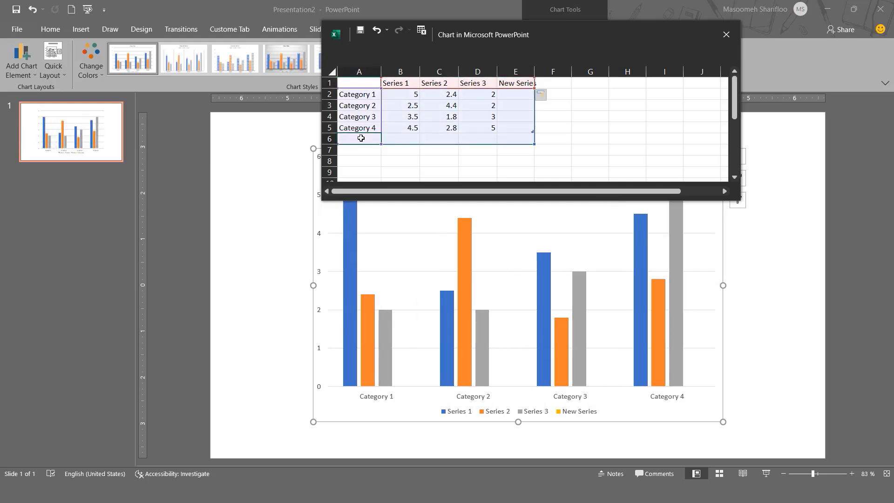
{"action": "type", "text": "New Category"}
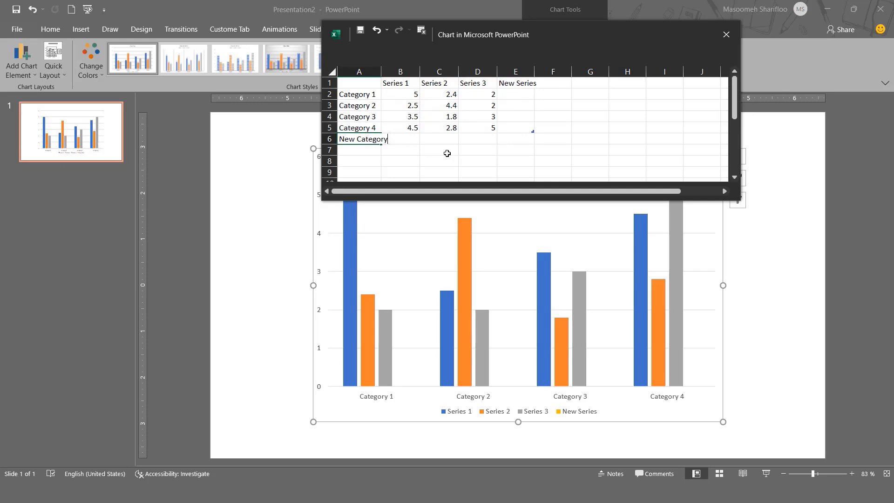
{"action": "left_click", "coordinate": [447, 153]}
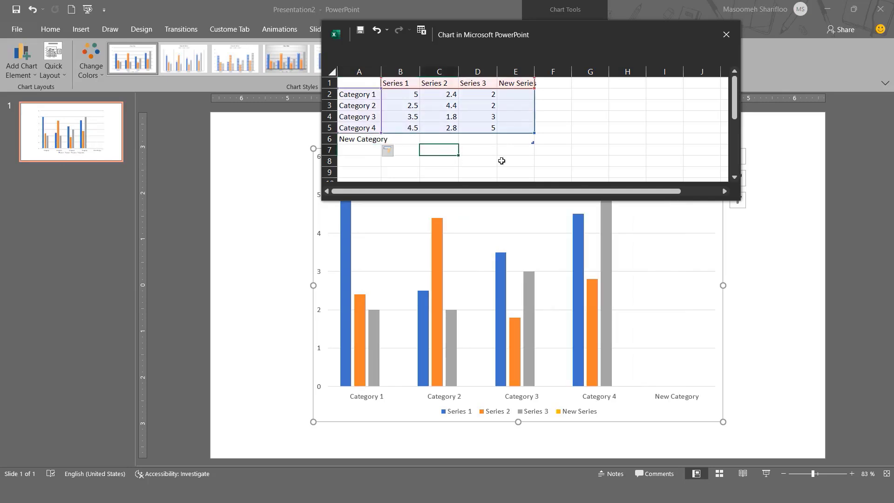
Step: Enter the New Series values 5, 2 and 1 for Category 1, Category 2 and Category 3
{"action": "left_click", "coordinate": [538, 141]}
{"action": "left_click", "coordinate": [475, 108]}
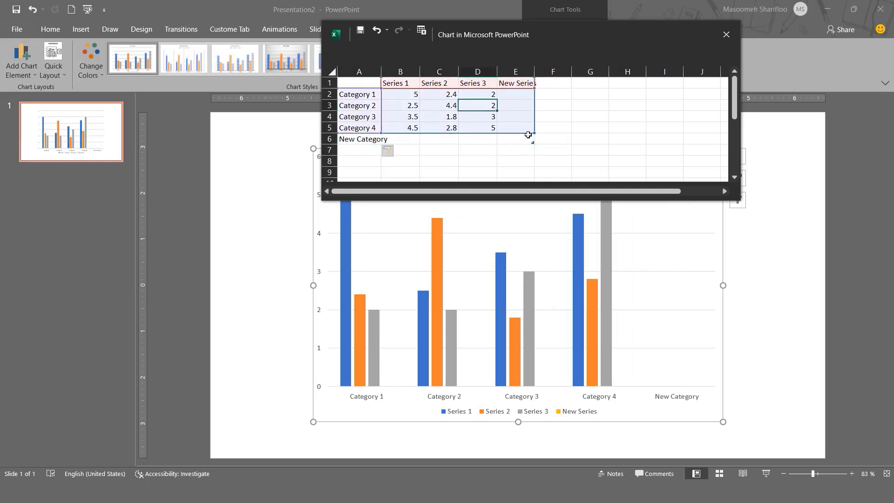
{"action": "left_click", "coordinate": [532, 120]}
{"action": "left_click", "coordinate": [516, 93]}
{"action": "type", "text": "5"}
{"action": "left_click", "coordinate": [515, 104]}
{"action": "type", "text": "2"}
{"action": "left_click", "coordinate": [516, 117]}
{"action": "type", "text": "1"}
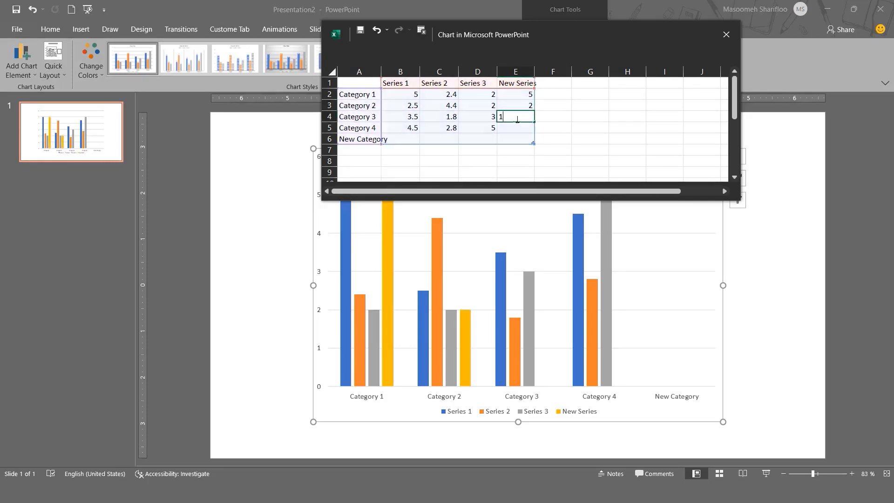
Step: Enter 2 as the Series 1 value of New Category and close the chart's data sheet
{"action": "left_click", "coordinate": [404, 139]}
{"action": "type", "text": "2"}
{"action": "left_click", "coordinate": [465, 139]}
{"action": "left_click", "coordinate": [726, 34]}
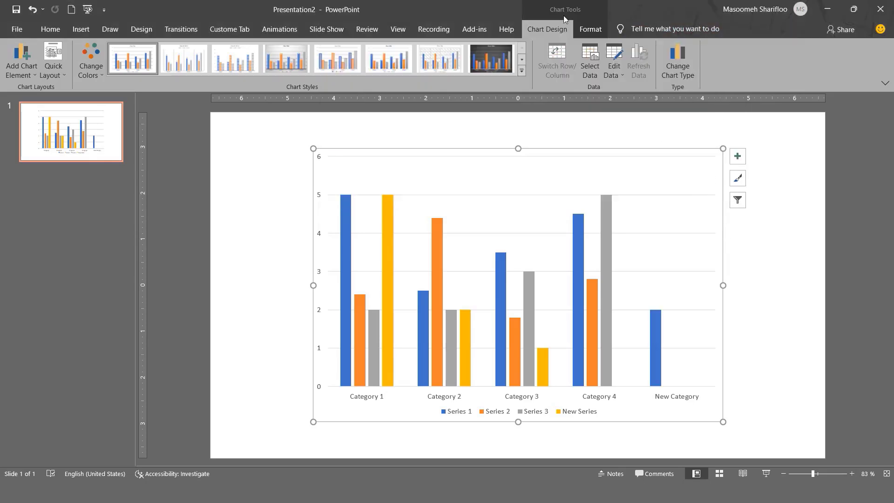
{"action": "left_click", "coordinate": [589, 31]}
{"action": "left_click", "coordinate": [547, 29]}
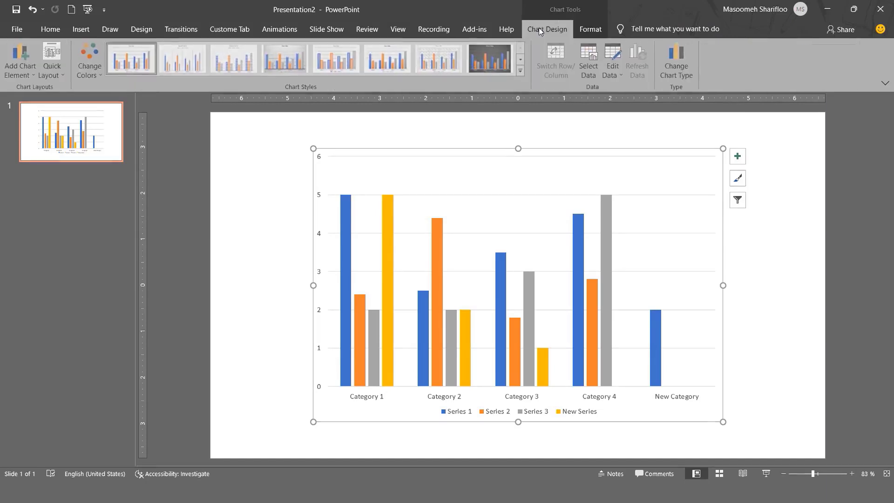
{"action": "left_click", "coordinate": [590, 31]}
{"action": "left_click", "coordinate": [539, 28]}
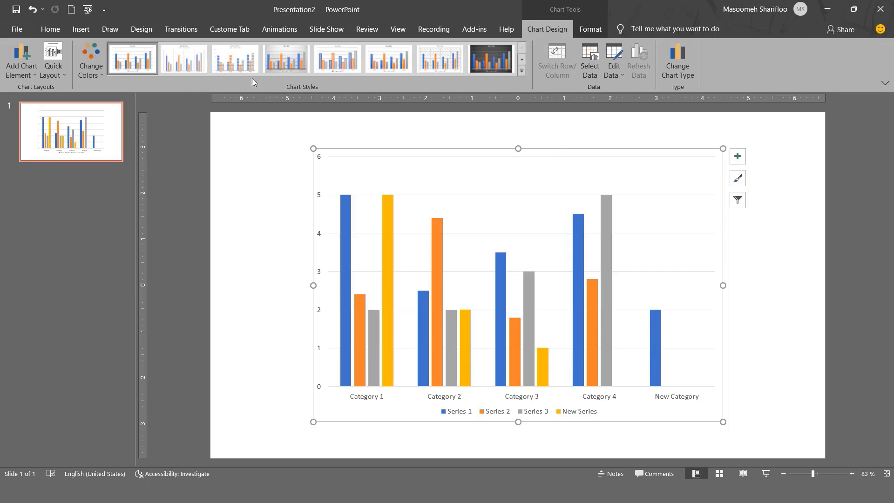
{"action": "left_click", "coordinate": [90, 63]}
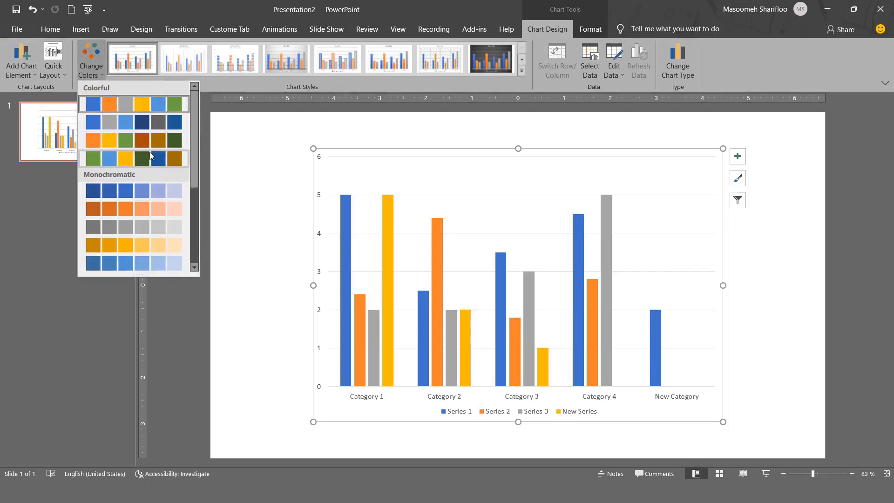
{"action": "left_click", "coordinate": [522, 70]}
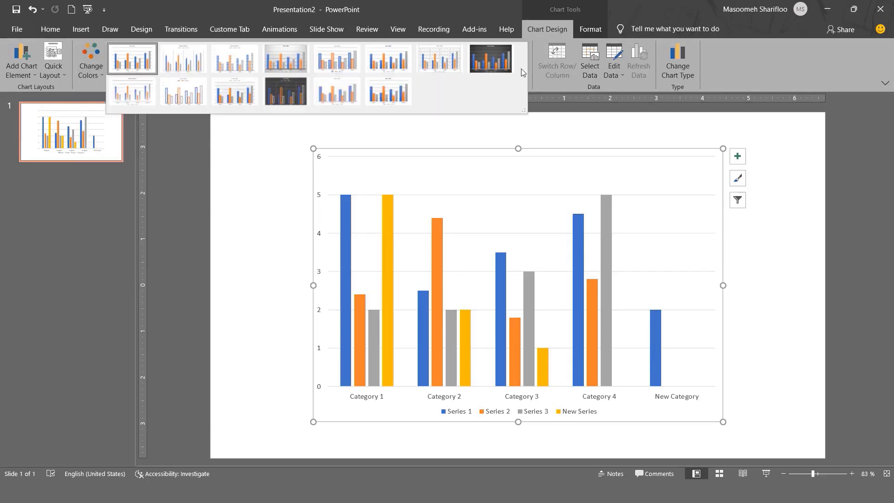
{"action": "left_click", "coordinate": [538, 117]}
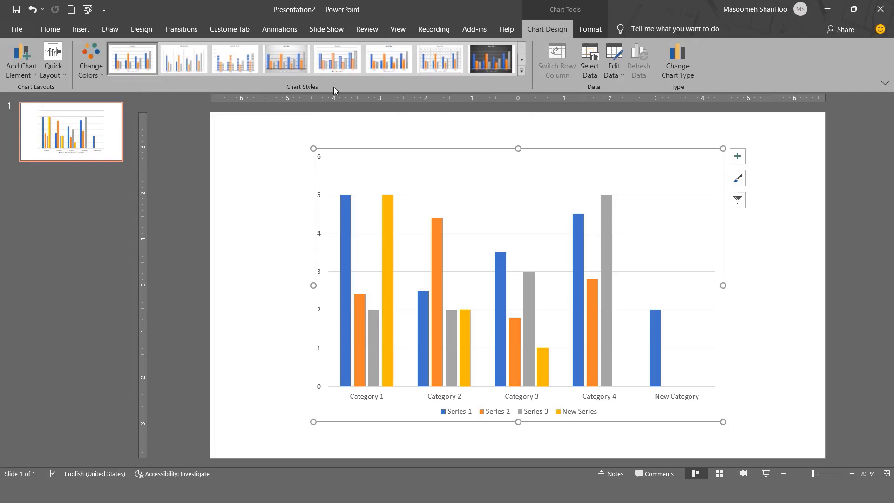
Step: Try several chart styles, including a dark one, and apply the light style with minor gridlines and the legend above the columns
{"action": "left_click", "coordinate": [522, 71]}
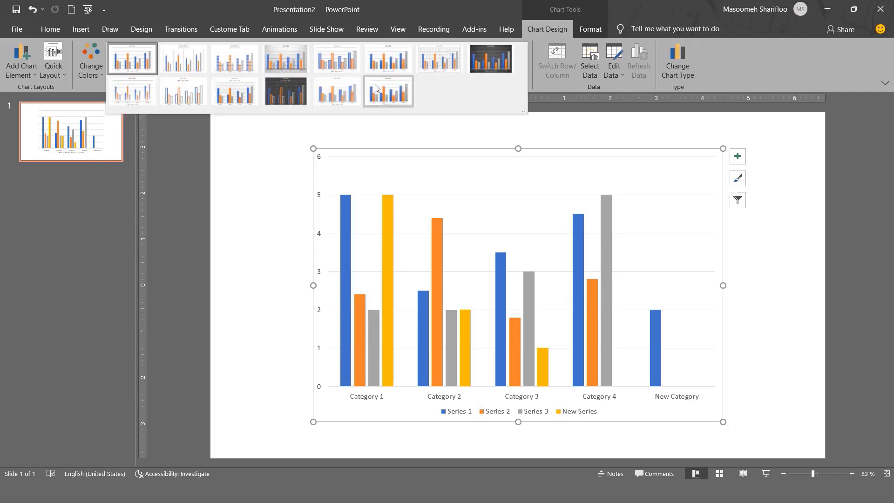
{"action": "left_click", "coordinate": [339, 94]}
{"action": "left_click", "coordinate": [523, 71]}
{"action": "left_click", "coordinate": [284, 97]}
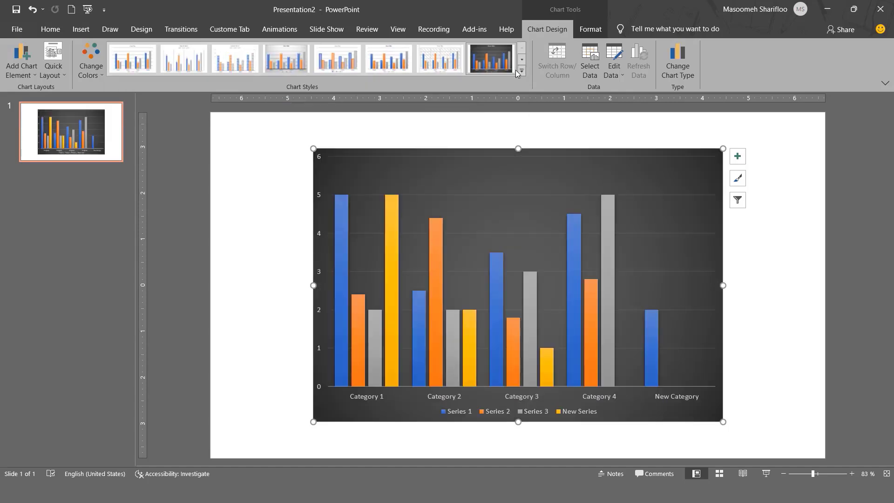
{"action": "left_click", "coordinate": [93, 75]}
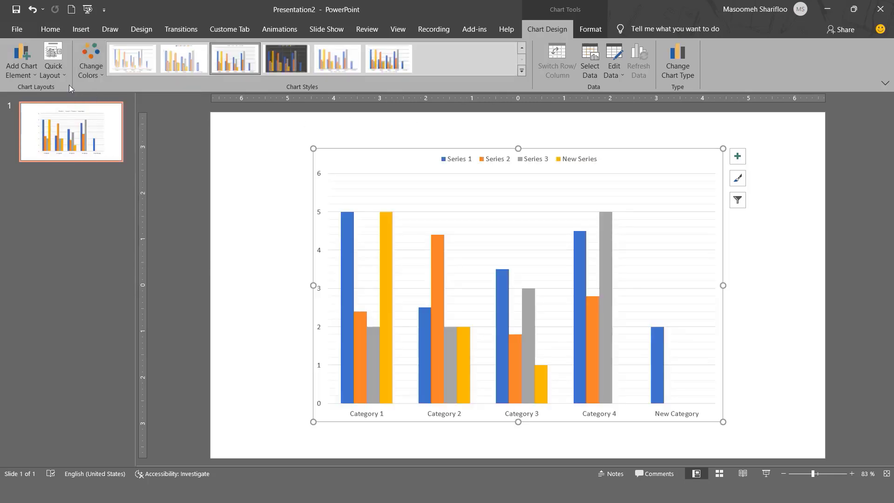
Step: Try several quick layouts on the chart and keep the one with a chart title and the legend to the right of the columns
{"action": "left_click", "coordinate": [53, 65]}
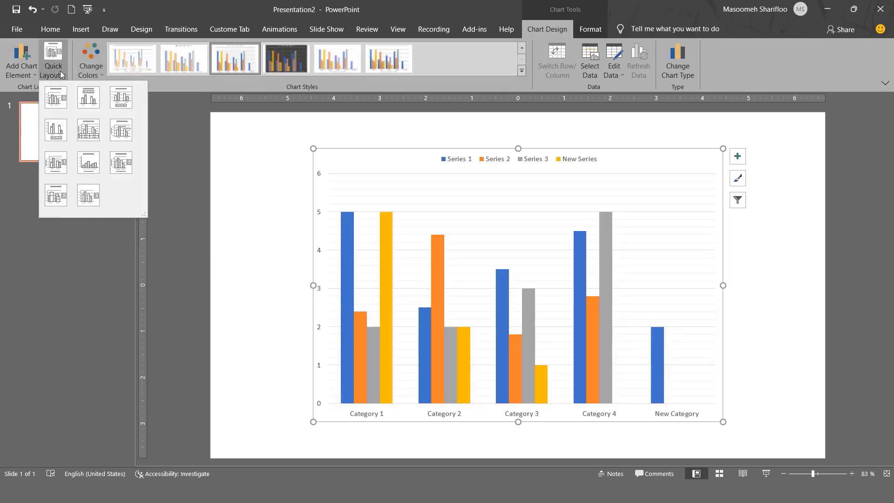
{"action": "left_click", "coordinate": [87, 199]}
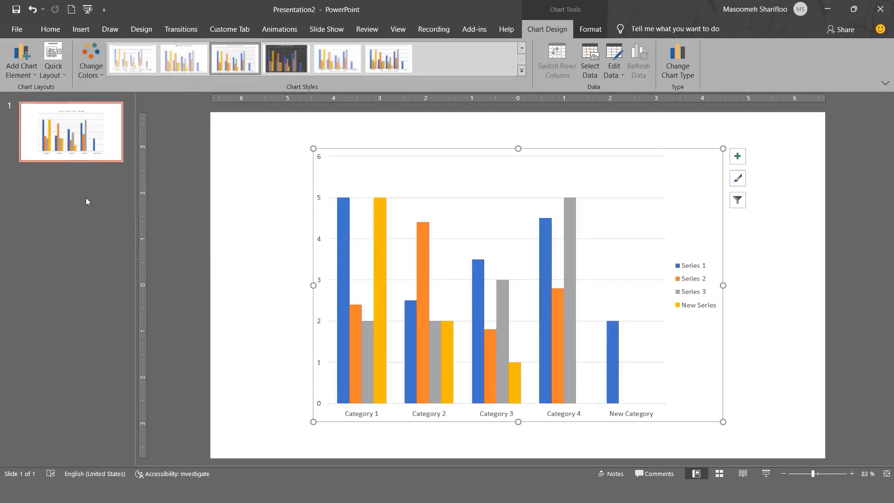
{"action": "left_click", "coordinate": [55, 70]}
{"action": "left_click", "coordinate": [87, 139]}
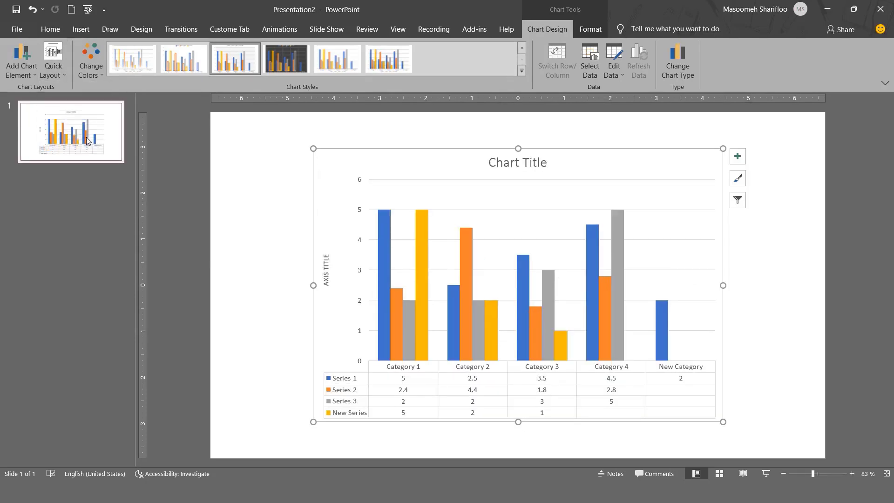
{"action": "left_click", "coordinate": [60, 71]}
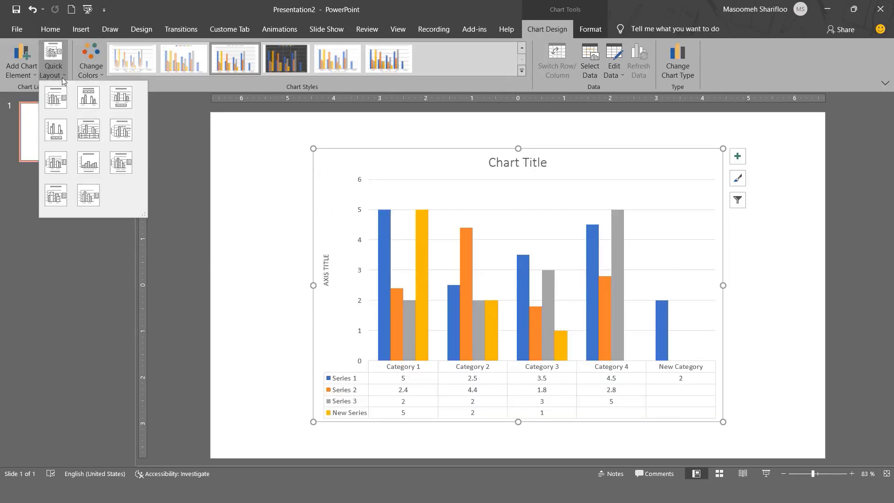
{"action": "left_click", "coordinate": [119, 137]}
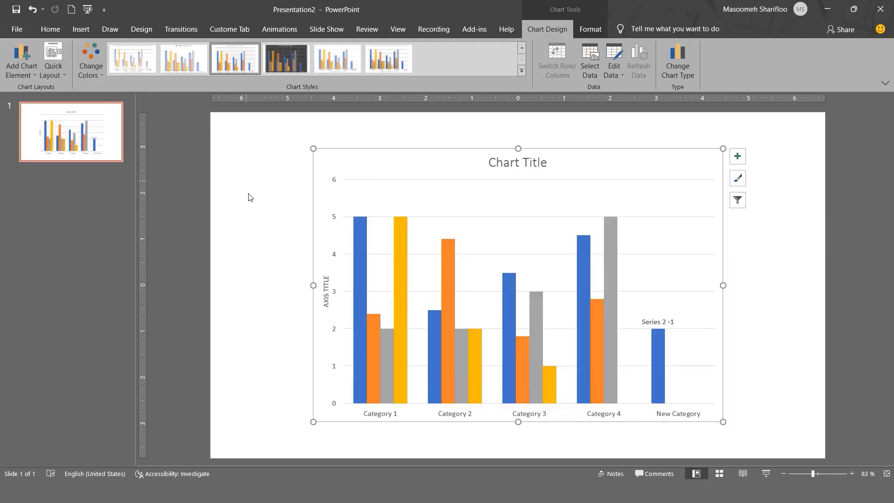
{"action": "left_click", "coordinate": [57, 72]}
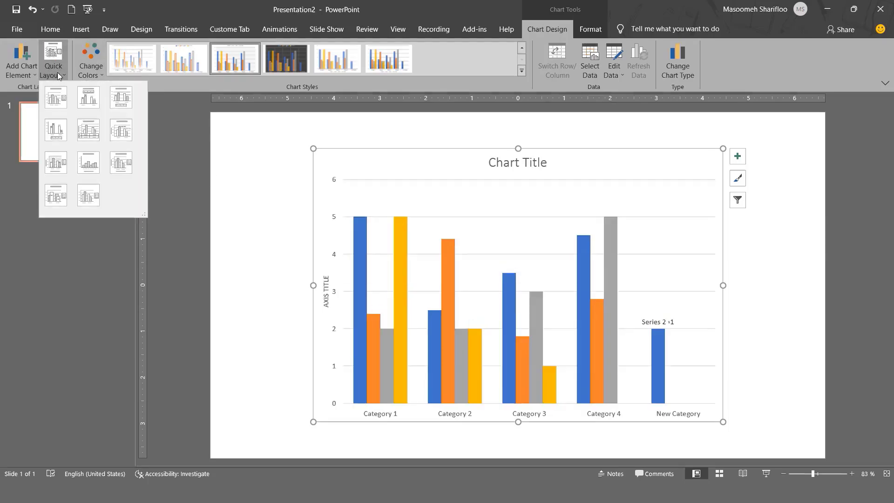
{"action": "left_click", "coordinate": [55, 104]}
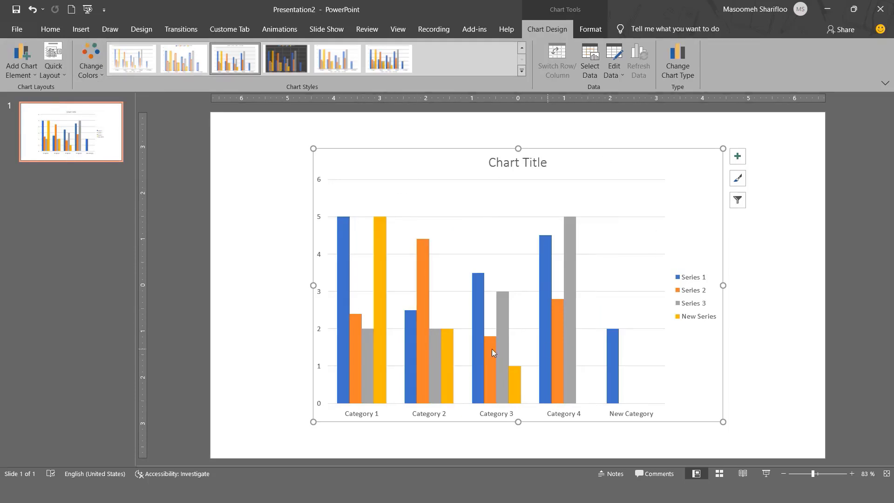
Step: Try changing the clustered column chart to a stacked line chart and undo the change
{"action": "left_click", "coordinate": [673, 73]}
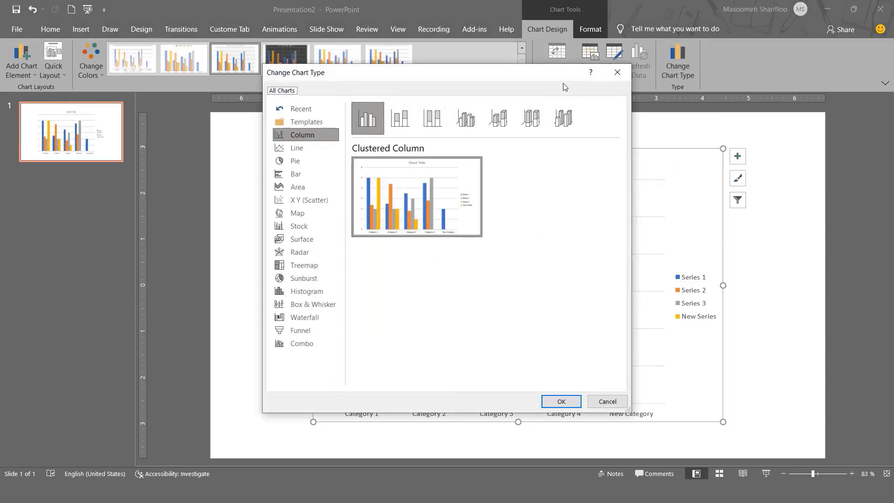
{"action": "left_click_drag", "start_coordinate": [416, 93], "coordinate": [282, 102]}
{"action": "left_click", "coordinate": [61, 175]}
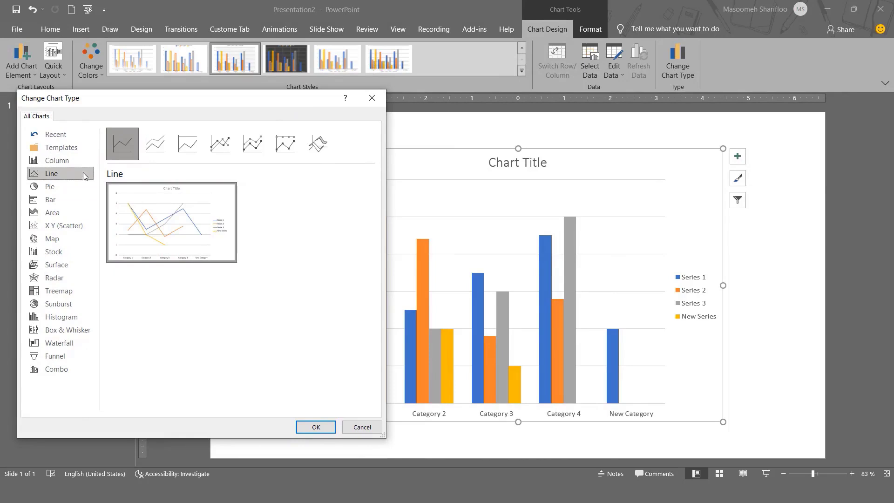
{"action": "left_click", "coordinate": [160, 147]}
{"action": "left_click", "coordinate": [315, 426]}
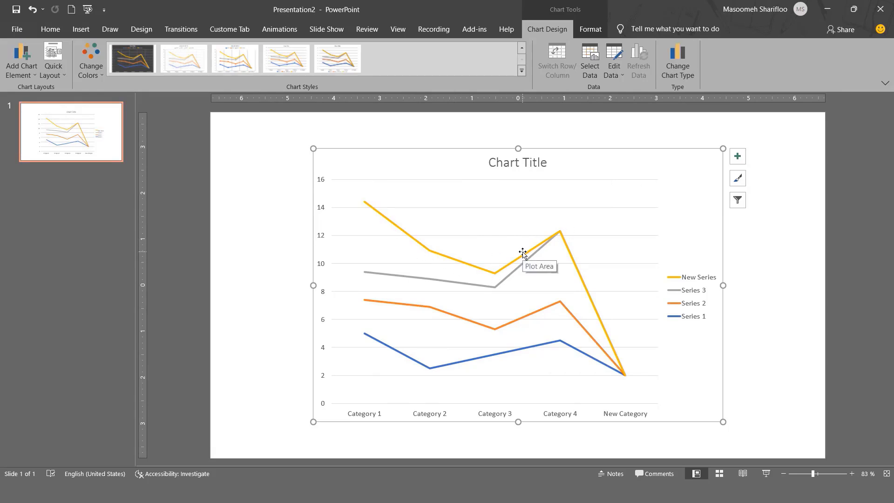
{"action": "key", "text": "ctrl+z"}
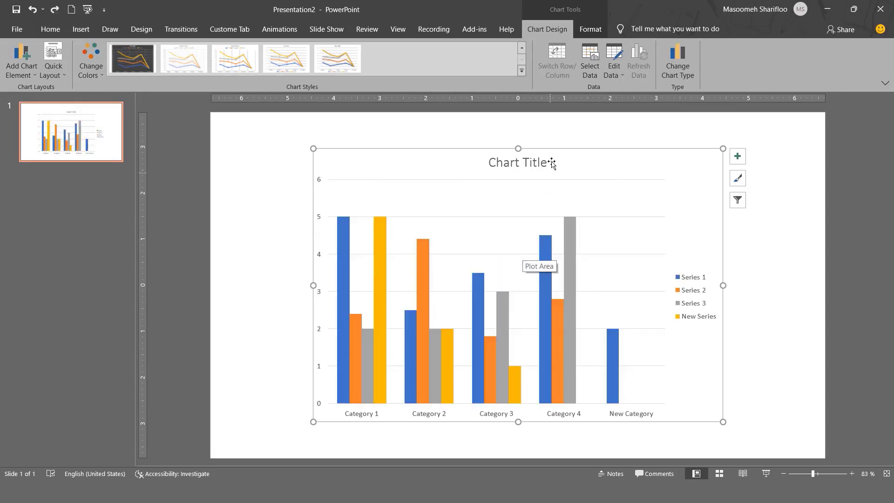
Step: Open the chart's data in Excel from the Series 3 columns and close it again
{"action": "left_click", "coordinate": [536, 138]}
{"action": "left_click", "coordinate": [551, 236]}
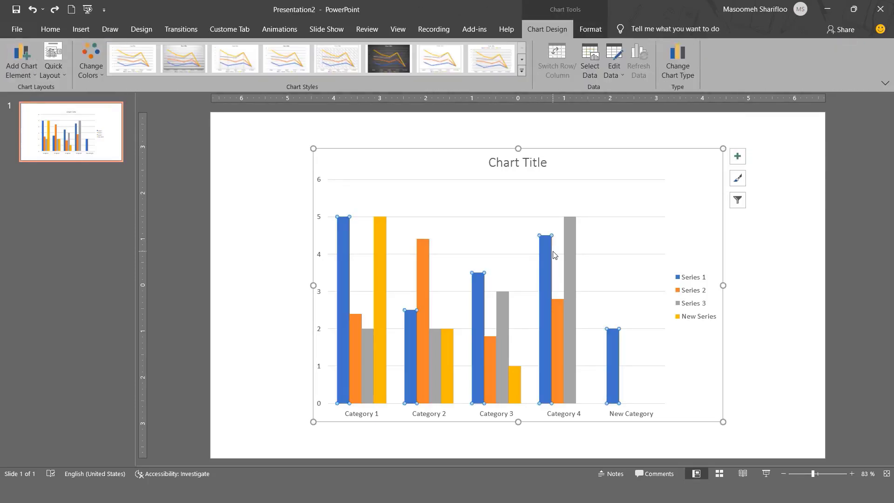
{"action": "left_click", "coordinate": [568, 229]}
{"action": "right_click", "coordinate": [568, 229]}
{"action": "mouse_move", "coordinate": [682, 282]}
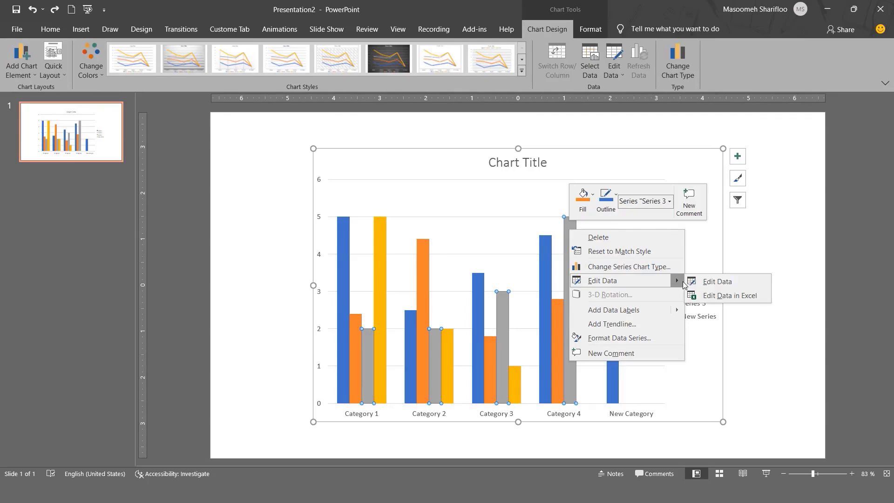
{"action": "left_click", "coordinate": [724, 296]}
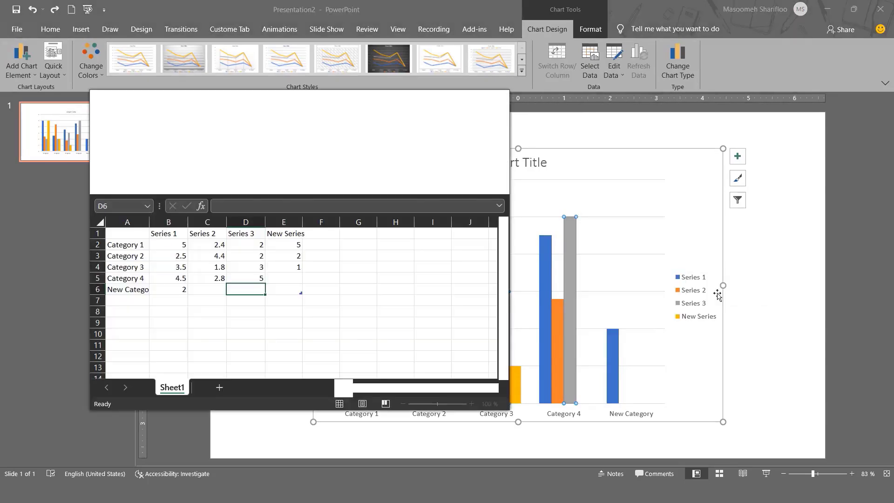
{"action": "left_click", "coordinate": [495, 104]}
Step: Edit the chart data in Excel, entering 4 as the New Series value for Category 4, and close the workbook
{"action": "left_click", "coordinate": [616, 78]}
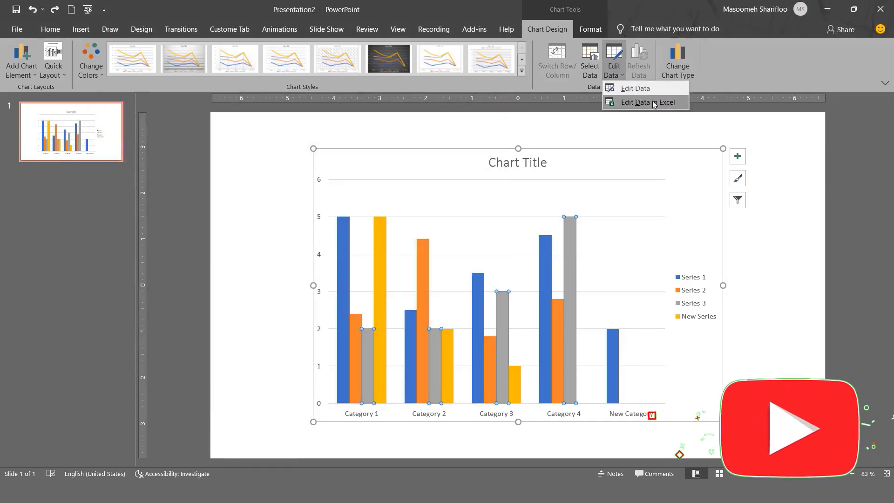
{"action": "left_click", "coordinate": [678, 105]}
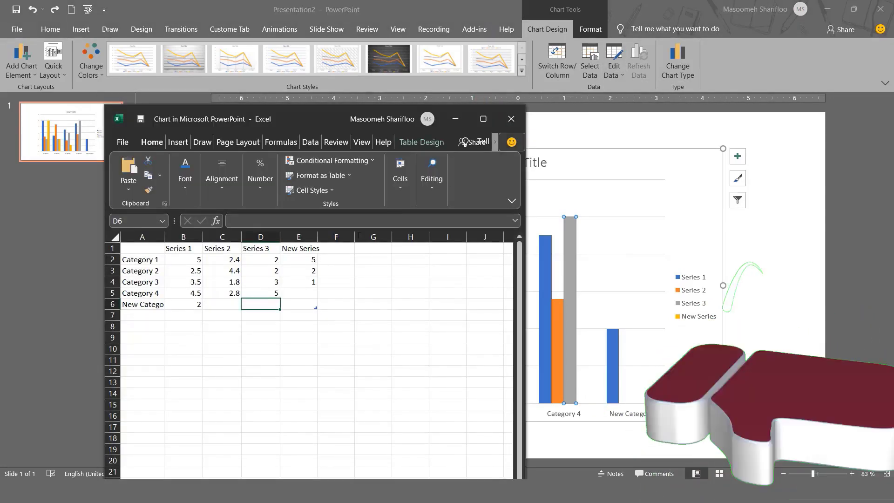
{"action": "left_click", "coordinate": [295, 292]}
{"action": "type", "text": "4"}
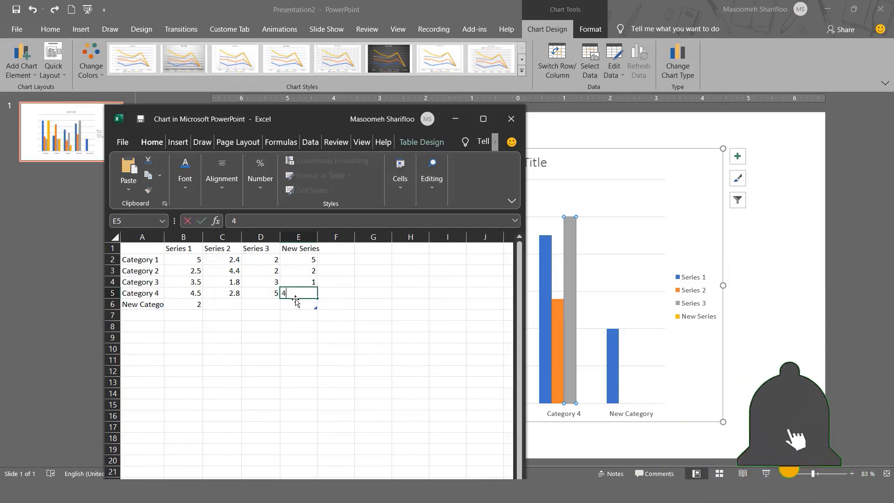
{"action": "key", "text": "Return"}
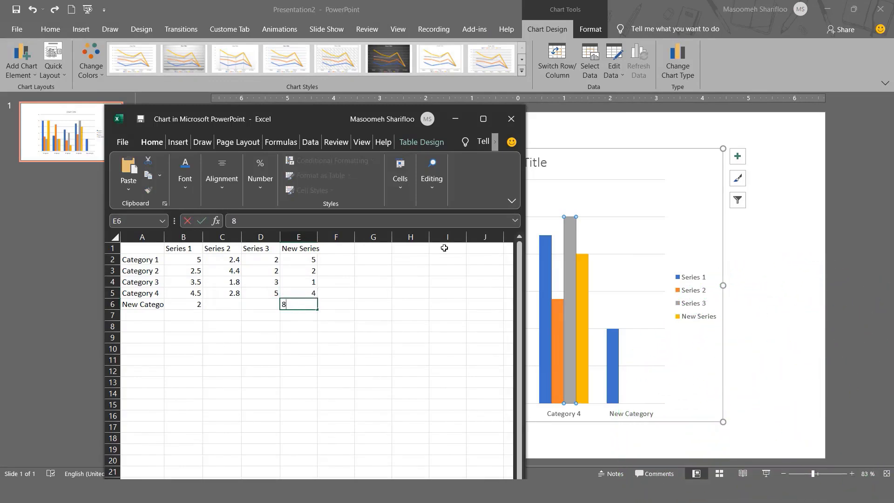
{"action": "left_click", "coordinate": [510, 118]}
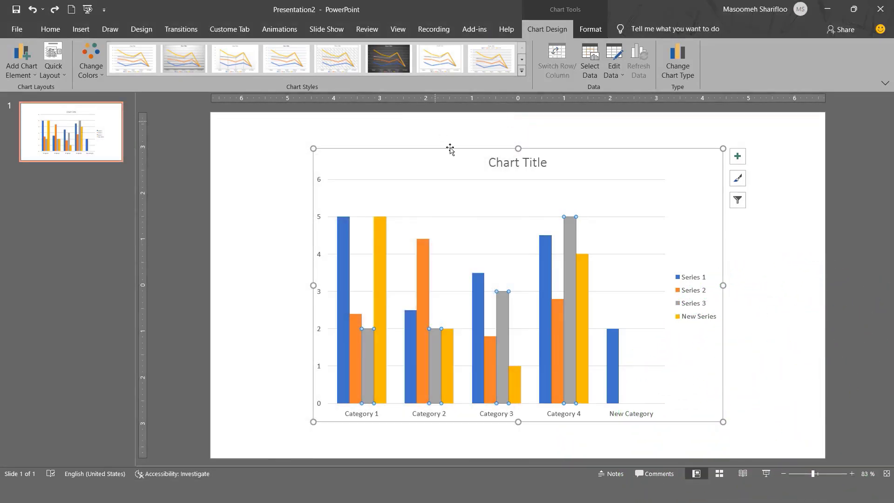
{"action": "left_click", "coordinate": [453, 147]}
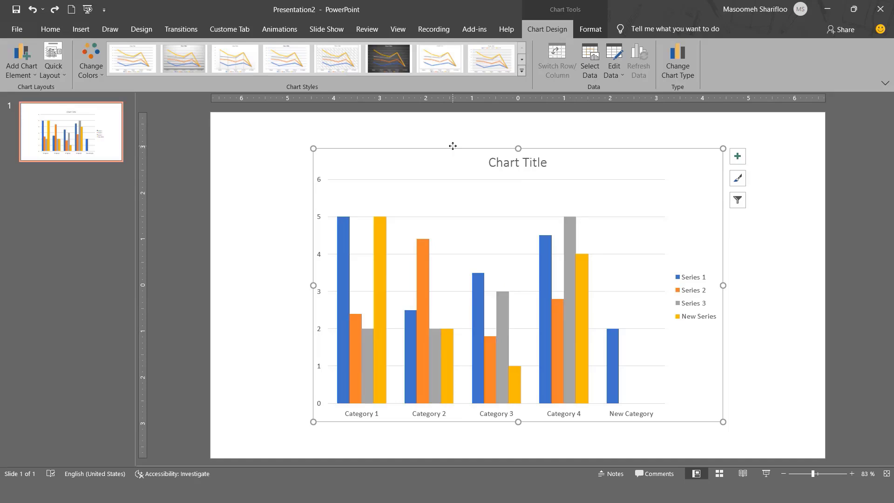
Step: Hide the chart's axes and show them again
{"action": "left_click", "coordinate": [738, 156]}
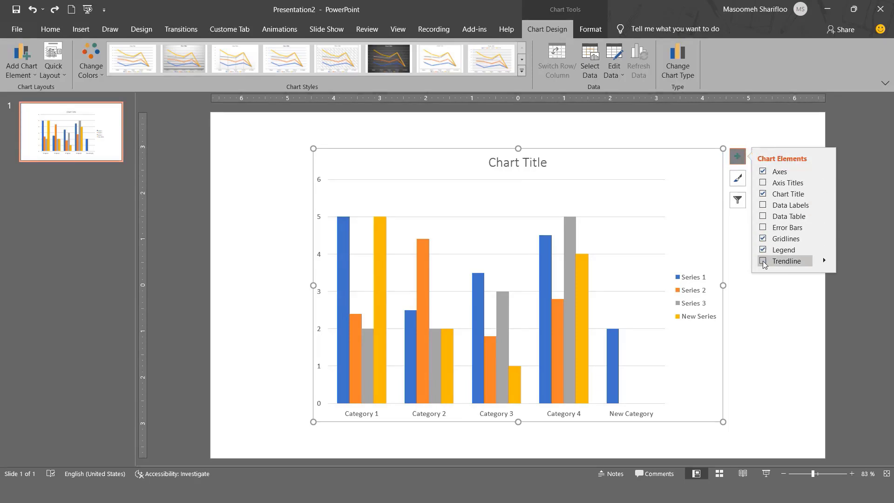
{"action": "left_click", "coordinate": [764, 172]}
{"action": "left_click", "coordinate": [764, 172]}
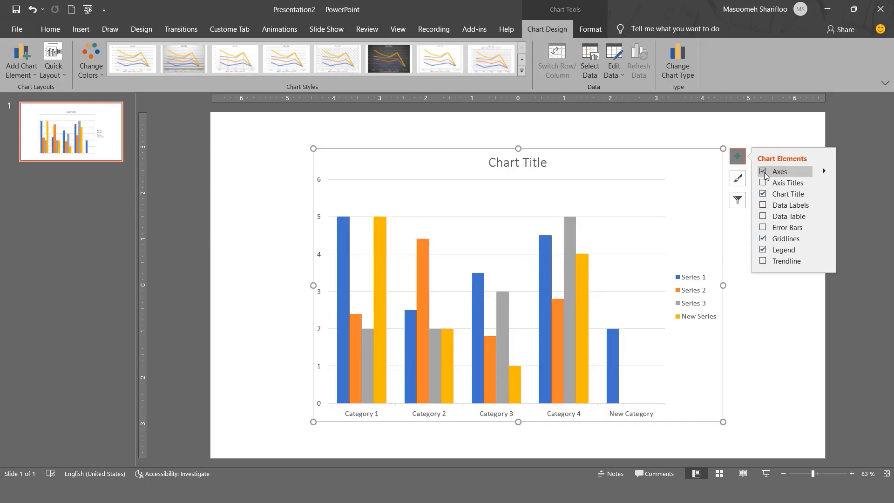
Step: Make the numbers on the chart's vertical axis bold
{"action": "left_click", "coordinate": [318, 403]}
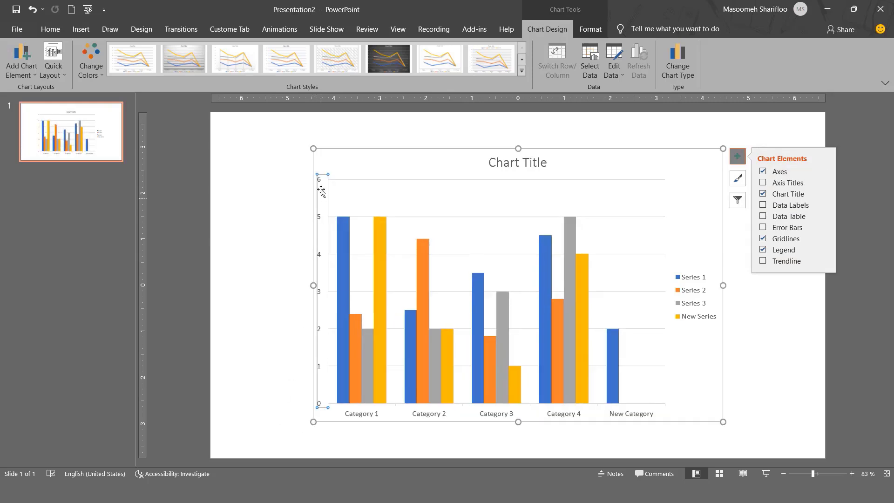
{"action": "left_click", "coordinate": [51, 30]}
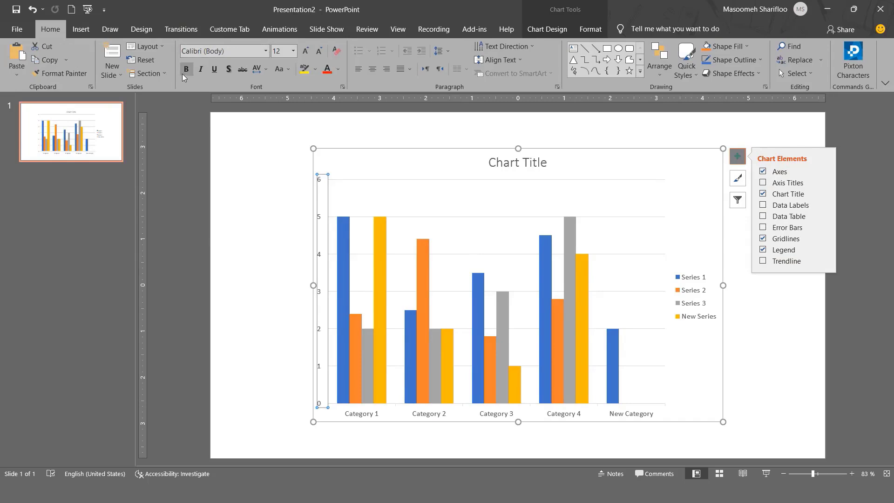
{"action": "left_click", "coordinate": [764, 173]}
{"action": "left_click", "coordinate": [764, 172]}
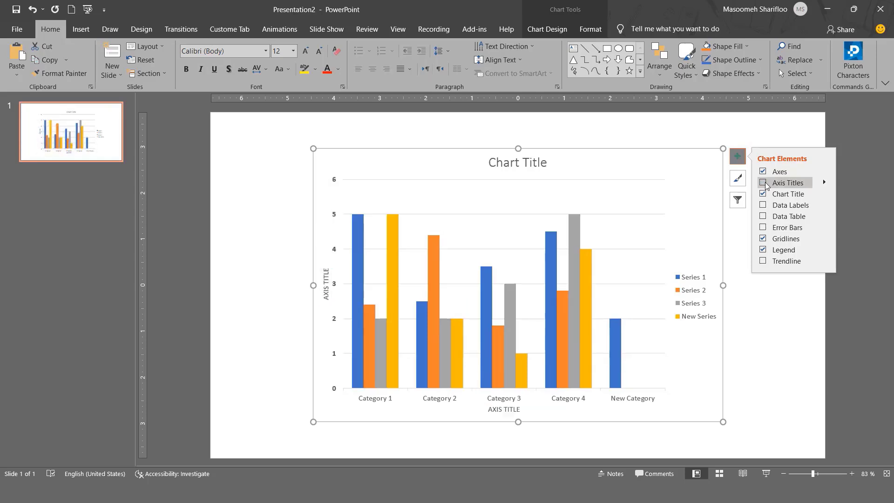
Step: Add axis titles to the chart and select the text of the vertical axis title
{"action": "left_click", "coordinate": [765, 184]}
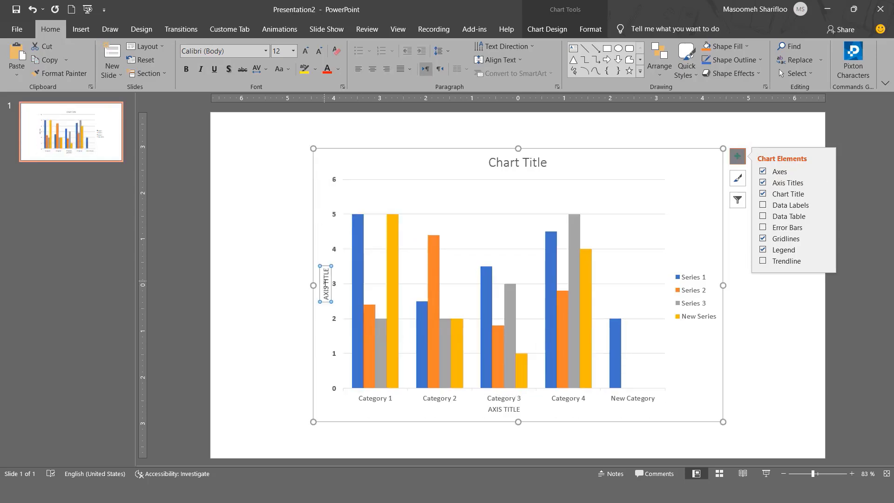
{"action": "triple_click", "coordinate": [325, 280]}
{"action": "left_click", "coordinate": [706, 175]}
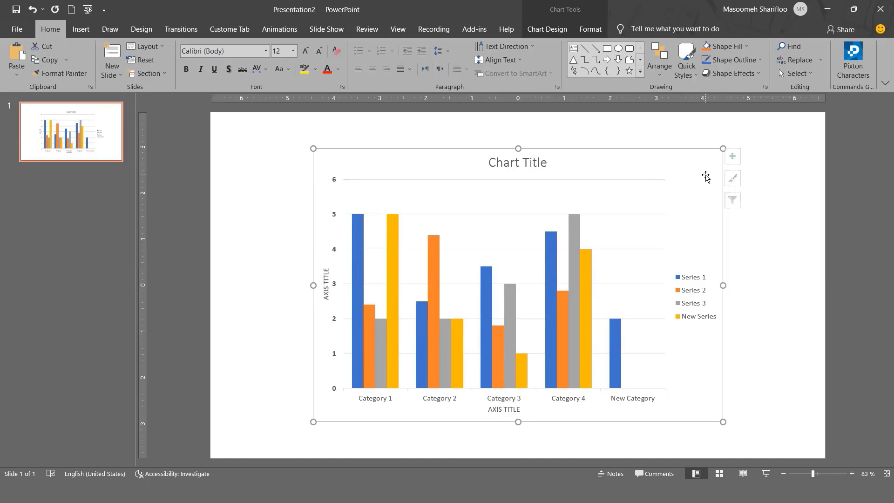
Step: Toggle the chart title off and on, and leave it removed from the chart
{"action": "left_click", "coordinate": [737, 156]}
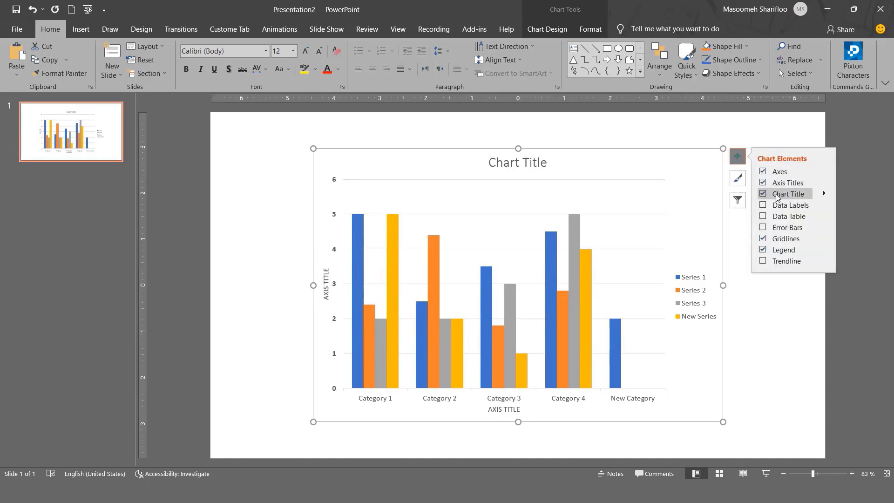
{"action": "left_click", "coordinate": [764, 194]}
{"action": "left_click", "coordinate": [763, 194]}
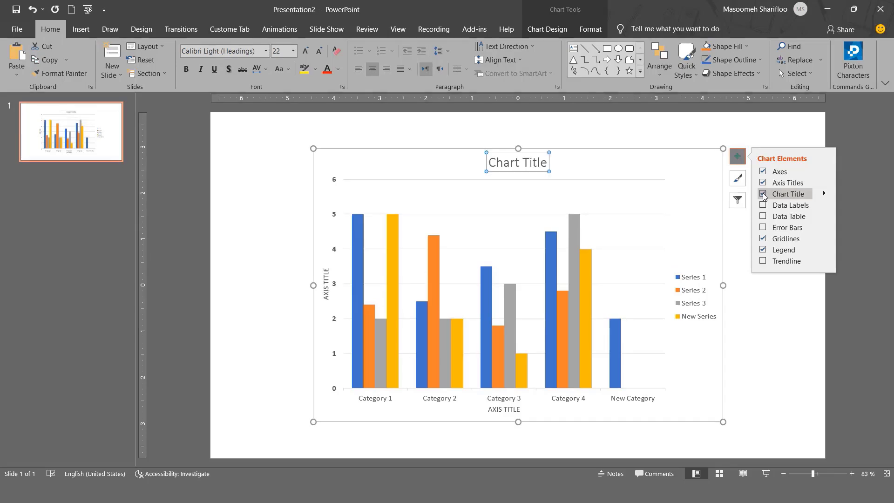
{"action": "left_click", "coordinate": [764, 195]}
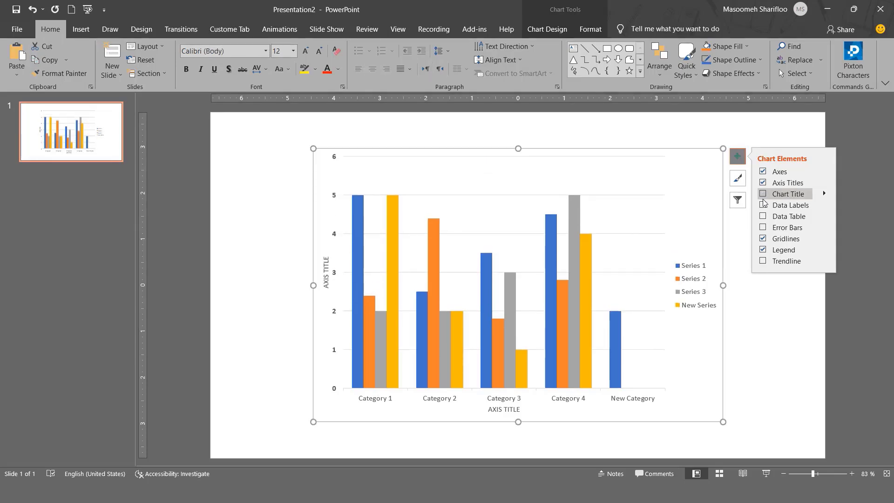
Step: Show data labels above the columns and hide the chart's axes and axis titles
{"action": "left_click", "coordinate": [764, 206]}
{"action": "left_click", "coordinate": [764, 185]}
{"action": "left_click", "coordinate": [583, 183]}
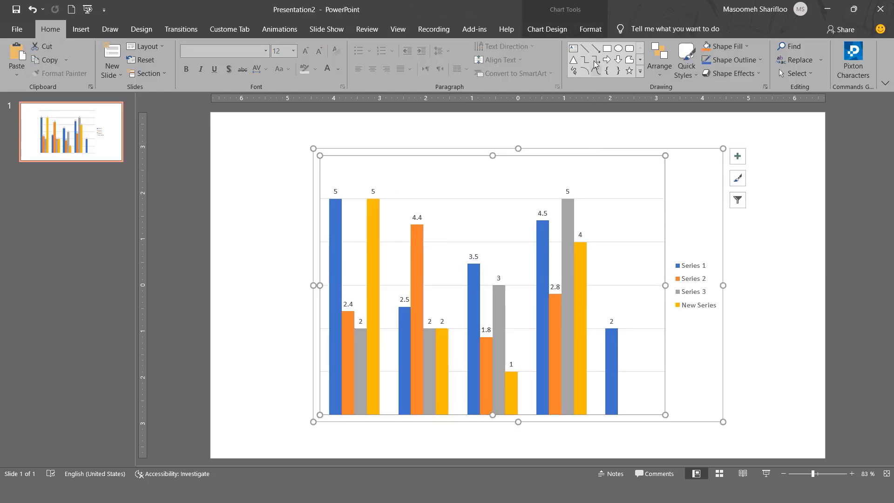
{"action": "left_click", "coordinate": [589, 29]}
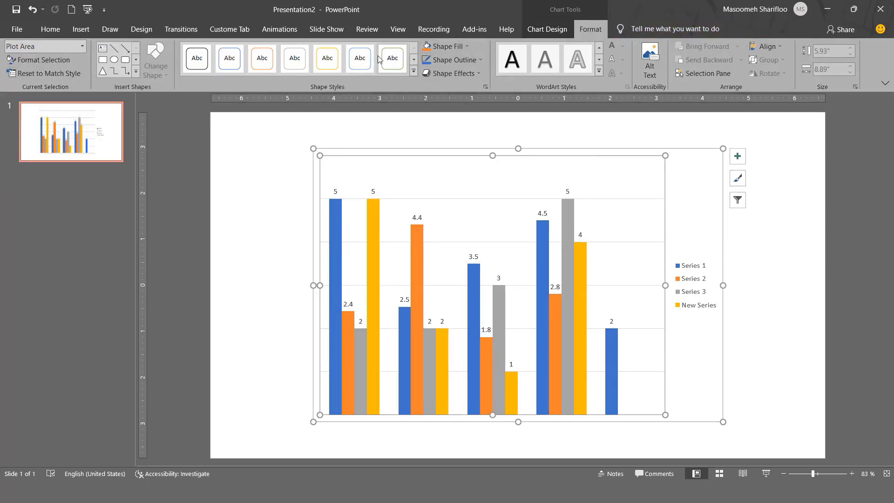
{"action": "left_click", "coordinate": [446, 149]}
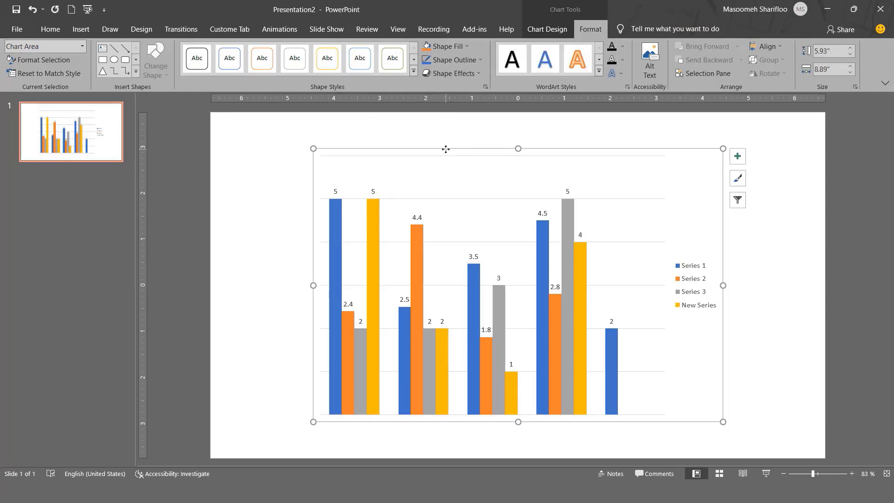
{"action": "left_click", "coordinate": [555, 29]}
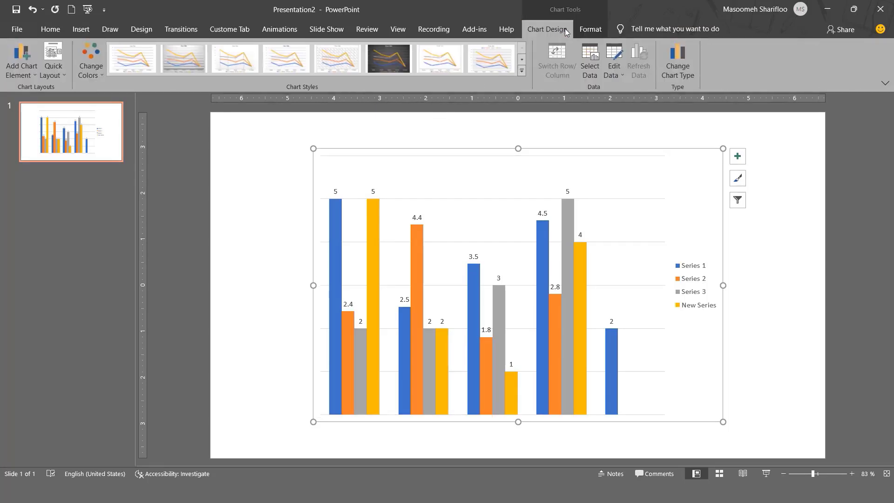